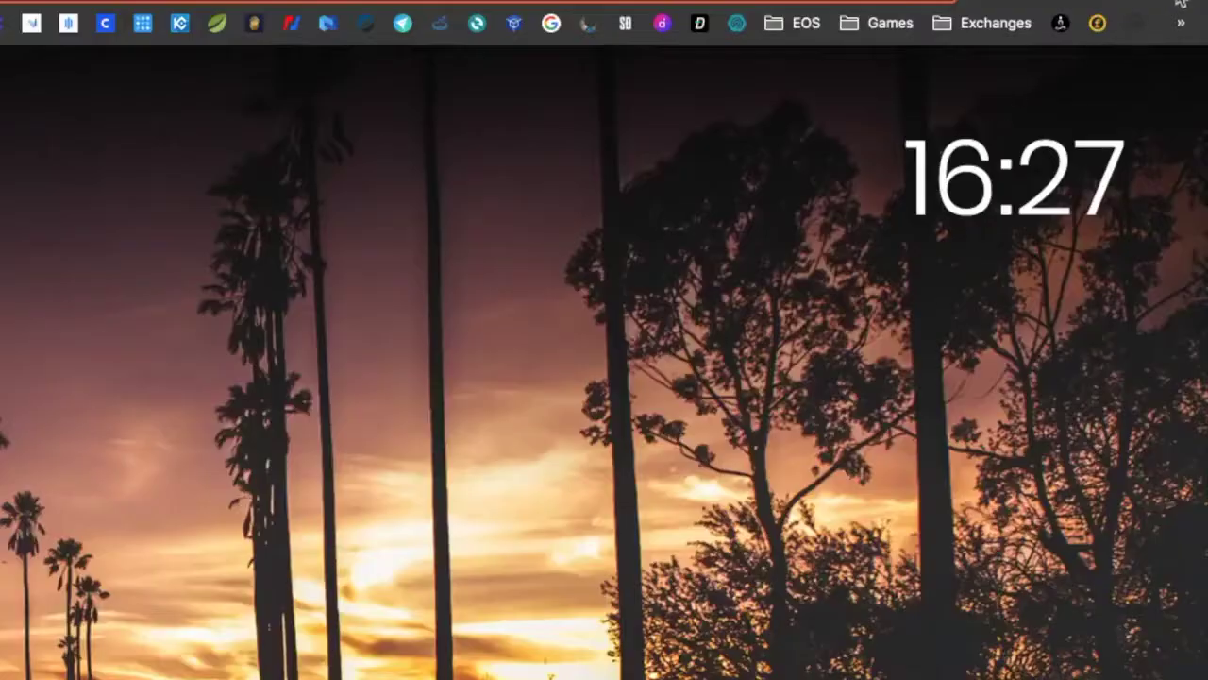
Open the Brave Rewards page from the browser.
{"action": "left_click", "coordinate": [1180, 3]}
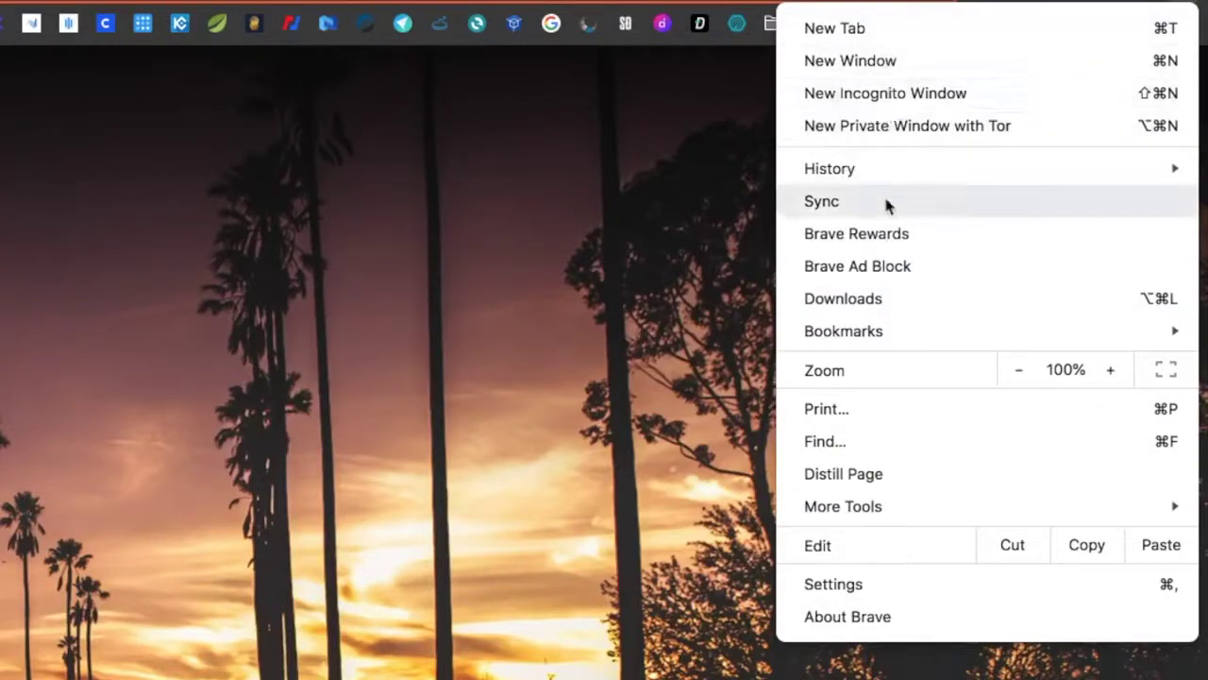
{"action": "mouse_move", "coordinate": [861, 332]}
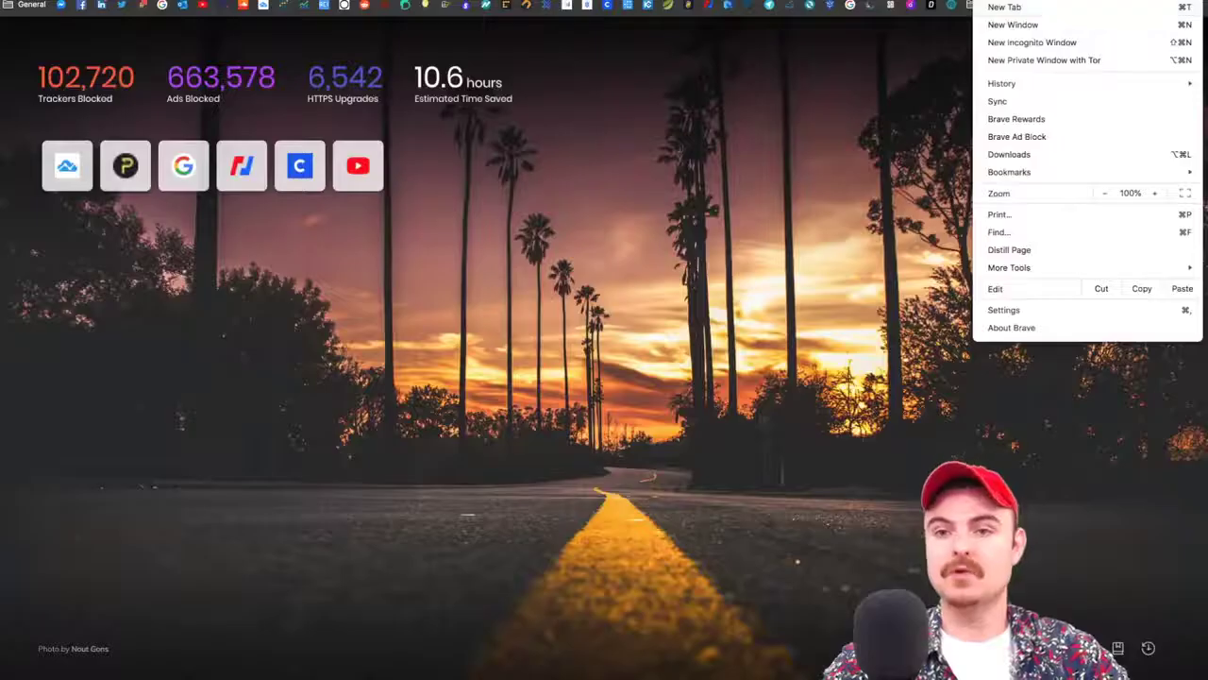
{"action": "left_click", "coordinate": [769, 413]}
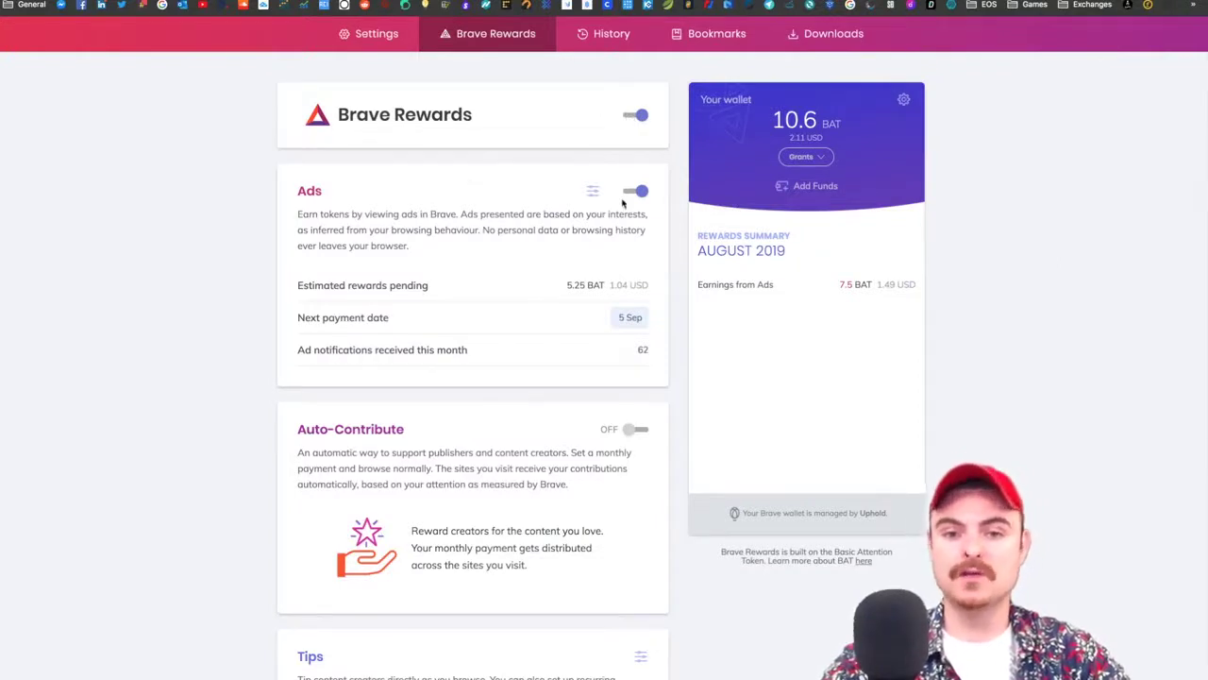
Set the maximum number of ads displayed to 5 ads per hour in the Brave Rewards ads settings.
{"action": "left_click", "coordinate": [592, 191]}
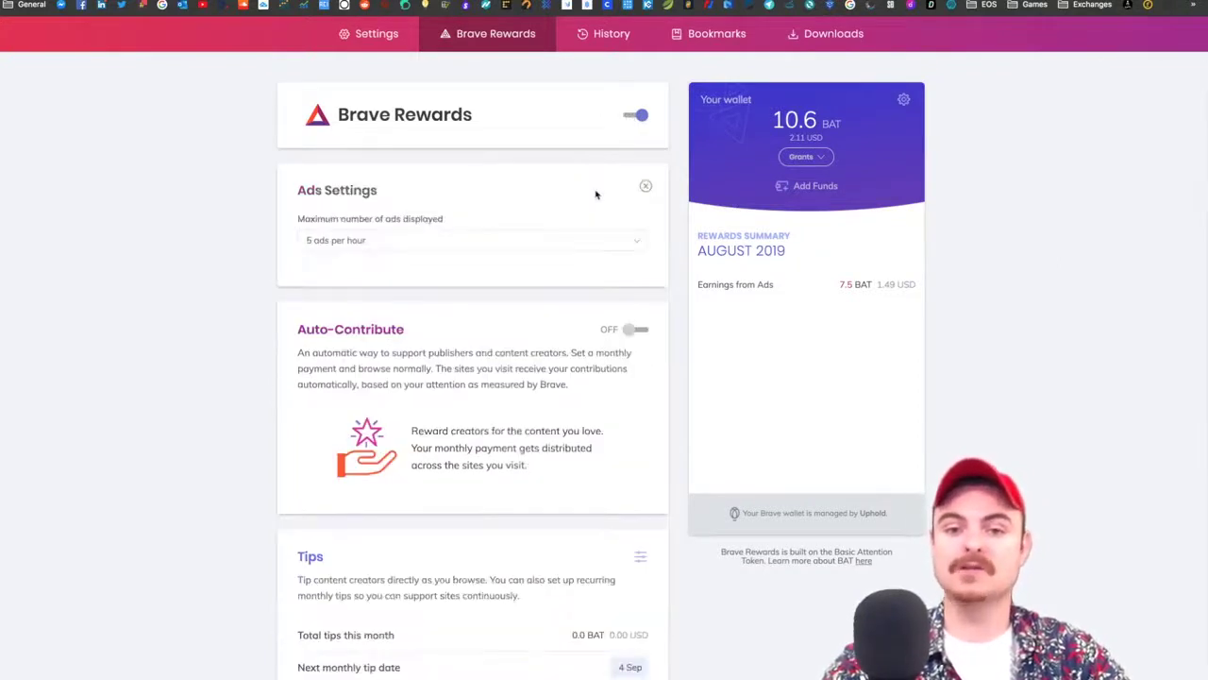
{"action": "left_click", "coordinate": [438, 240]}
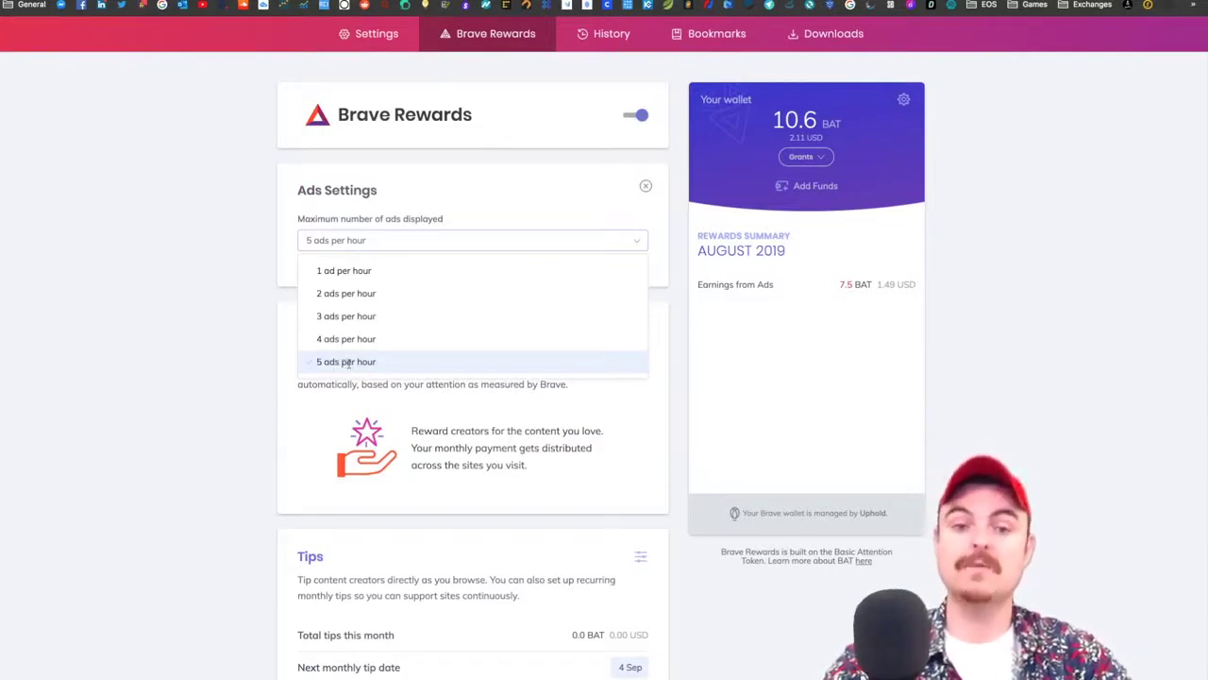
{"action": "left_click", "coordinate": [346, 362]}
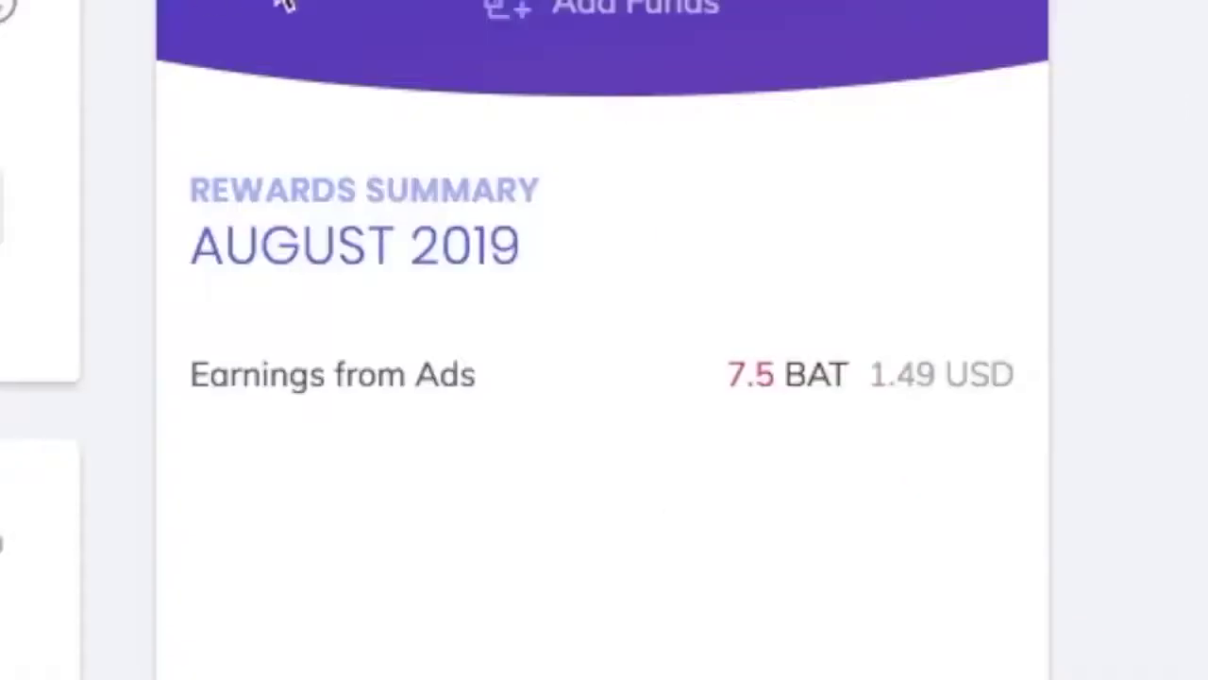
Highlight the BAT amount for Earnings from Ads in the August 2019 rewards summary.
{"action": "left_click_drag", "start_coordinate": [725, 379], "coordinate": [863, 380]}
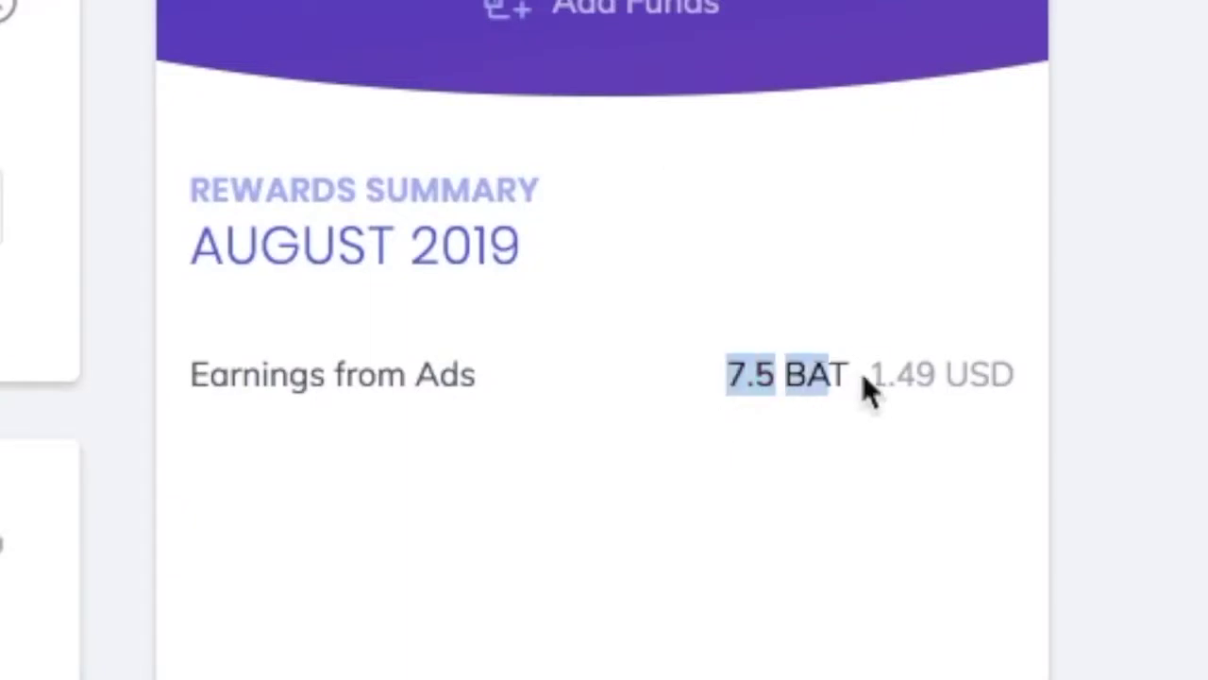
{"action": "left_click", "coordinate": [873, 378]}
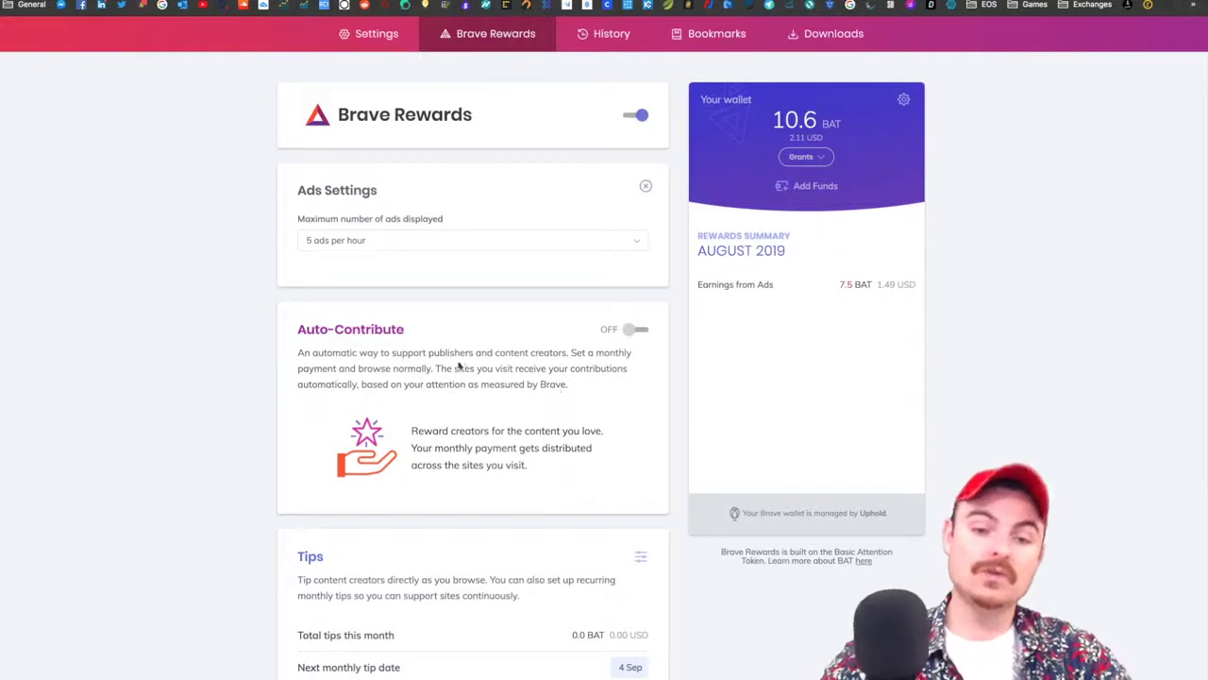
Turn on Auto-Contribute and review its monthly payment details and the Tips section below it.
{"action": "scroll", "coordinate": [444, 387], "scroll_direction": "down", "scroll_amount": 1}
{"action": "left_click", "coordinate": [636, 304]}
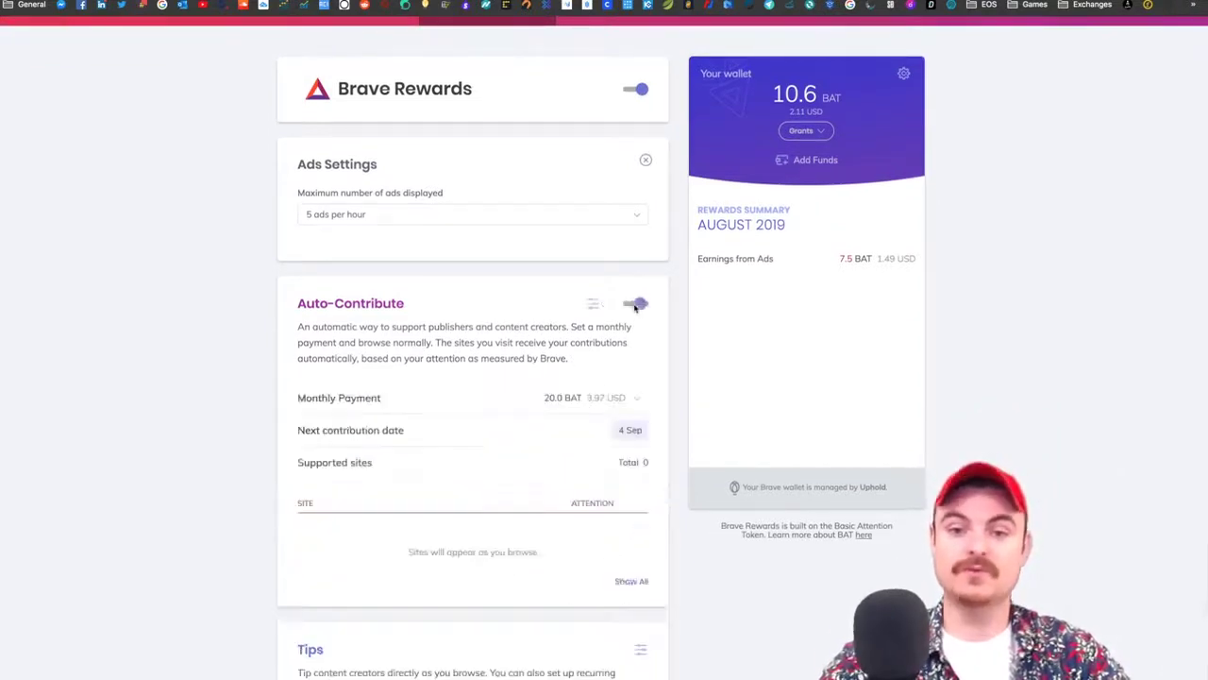
{"action": "scroll", "coordinate": [490, 377], "scroll_direction": "down", "scroll_amount": 2}
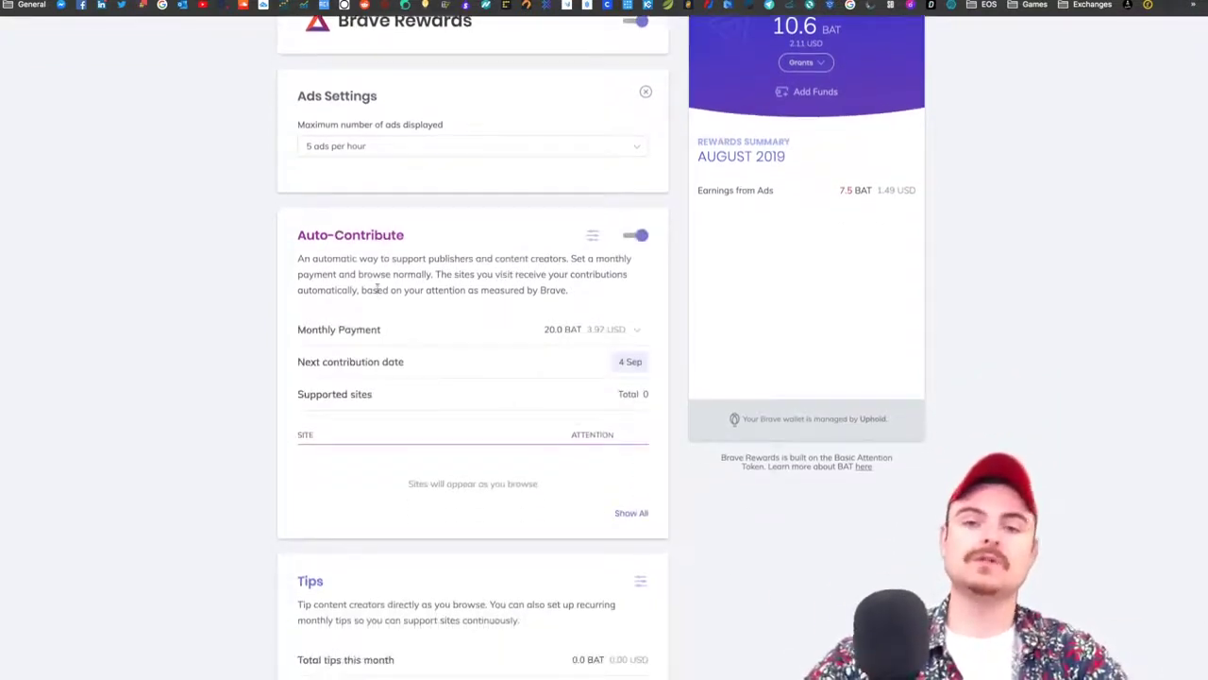
{"action": "scroll", "coordinate": [488, 386], "scroll_direction": "up", "scroll_amount": 2}
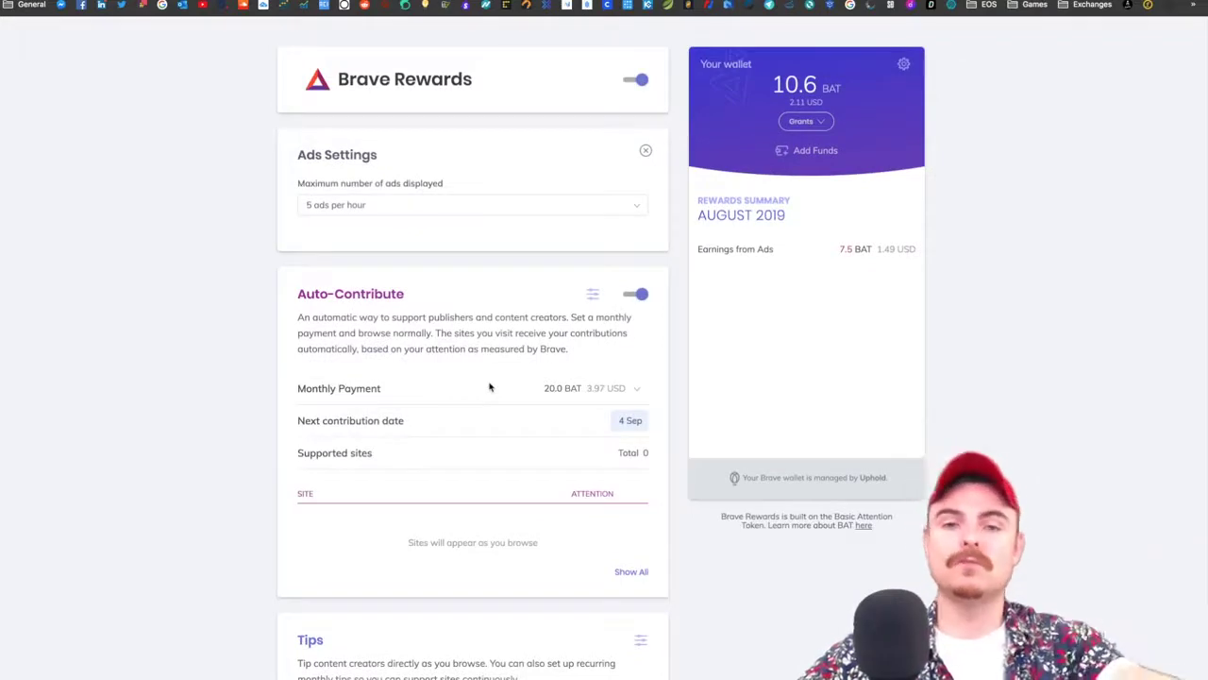
{"action": "scroll", "coordinate": [720, 288], "scroll_direction": "up", "scroll_amount": 1}
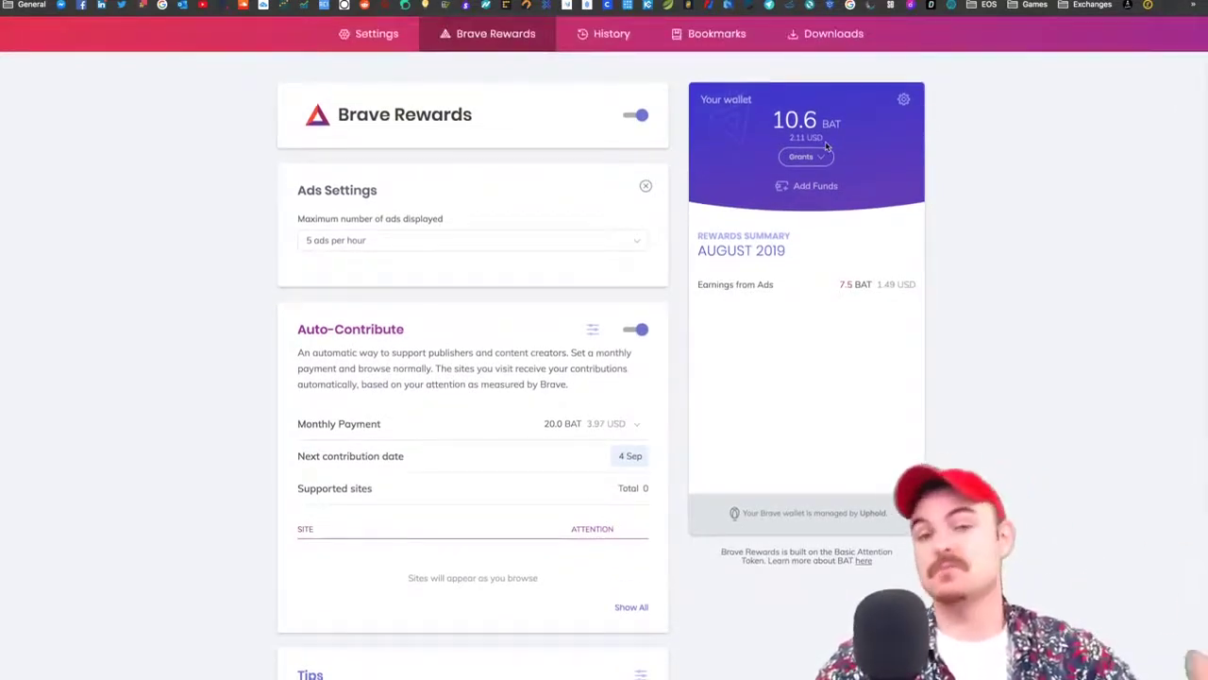
{"action": "scroll", "coordinate": [280, 487], "scroll_direction": "down", "scroll_amount": 5}
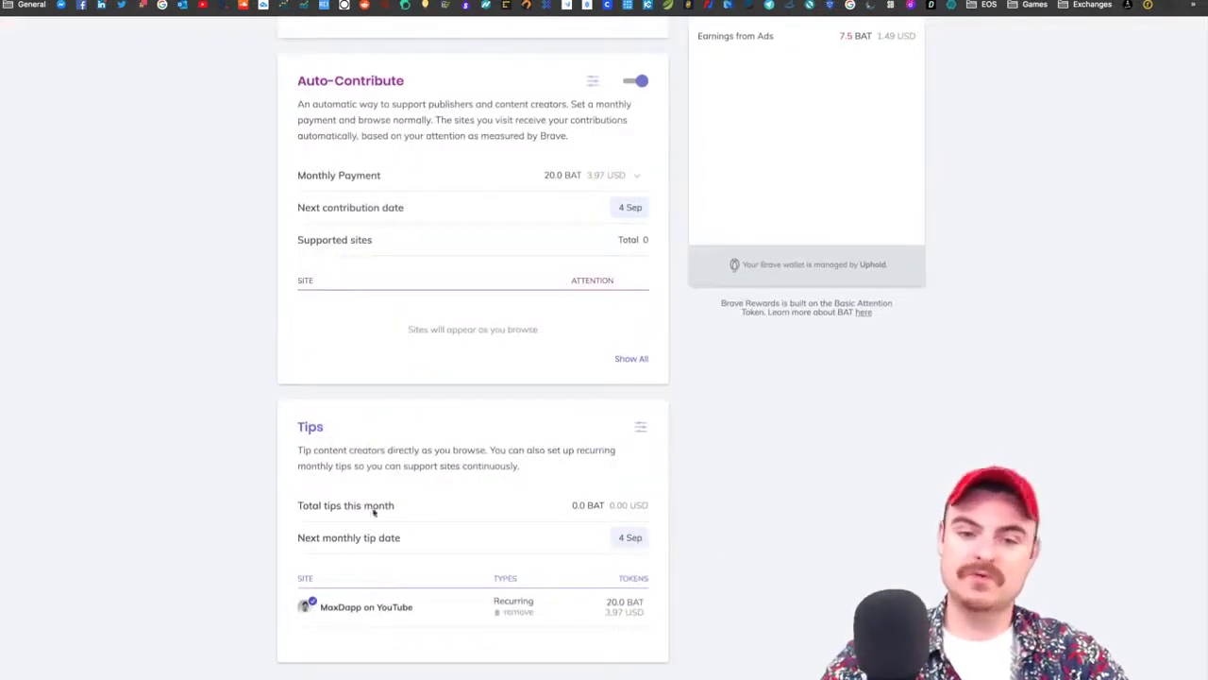
{"action": "scroll", "coordinate": [449, 487], "scroll_direction": "up", "scroll_amount": 5}
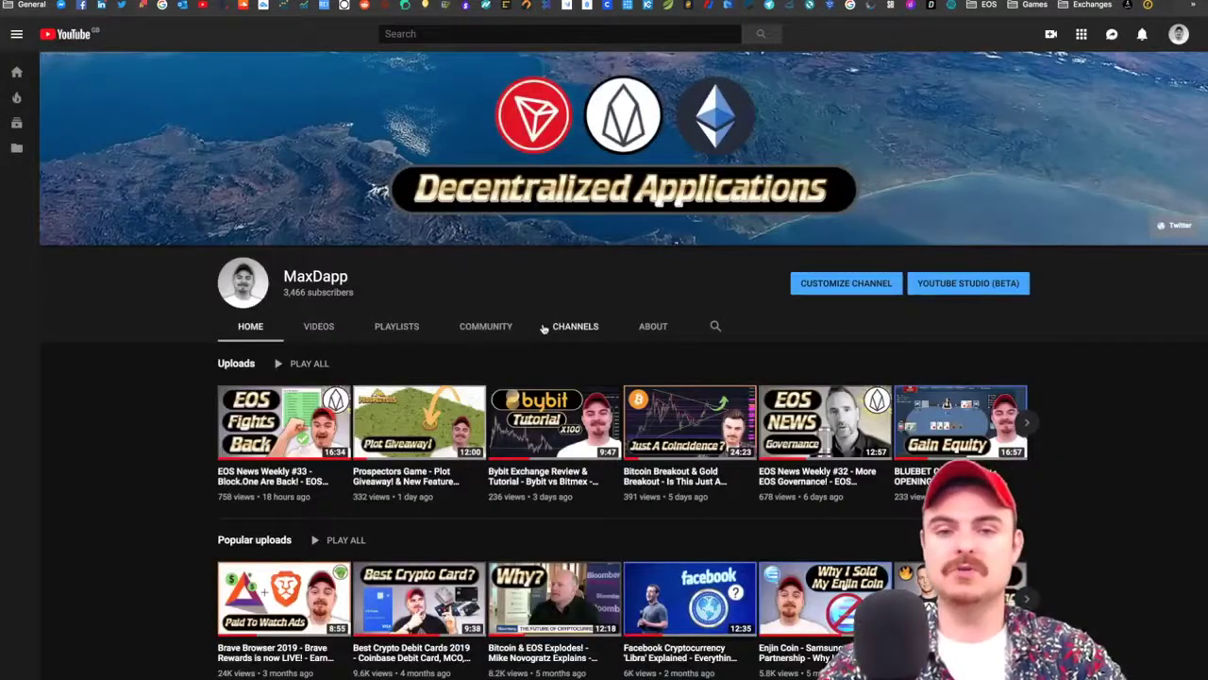
Open the Brave Rewards panel for the displayed YouTube channel and choose to send the creator a tip.
{"action": "scroll", "coordinate": [534, 357], "scroll_direction": "down", "scroll_amount": 3}
{"action": "scroll", "coordinate": [501, 472], "scroll_direction": "up", "scroll_amount": 3}
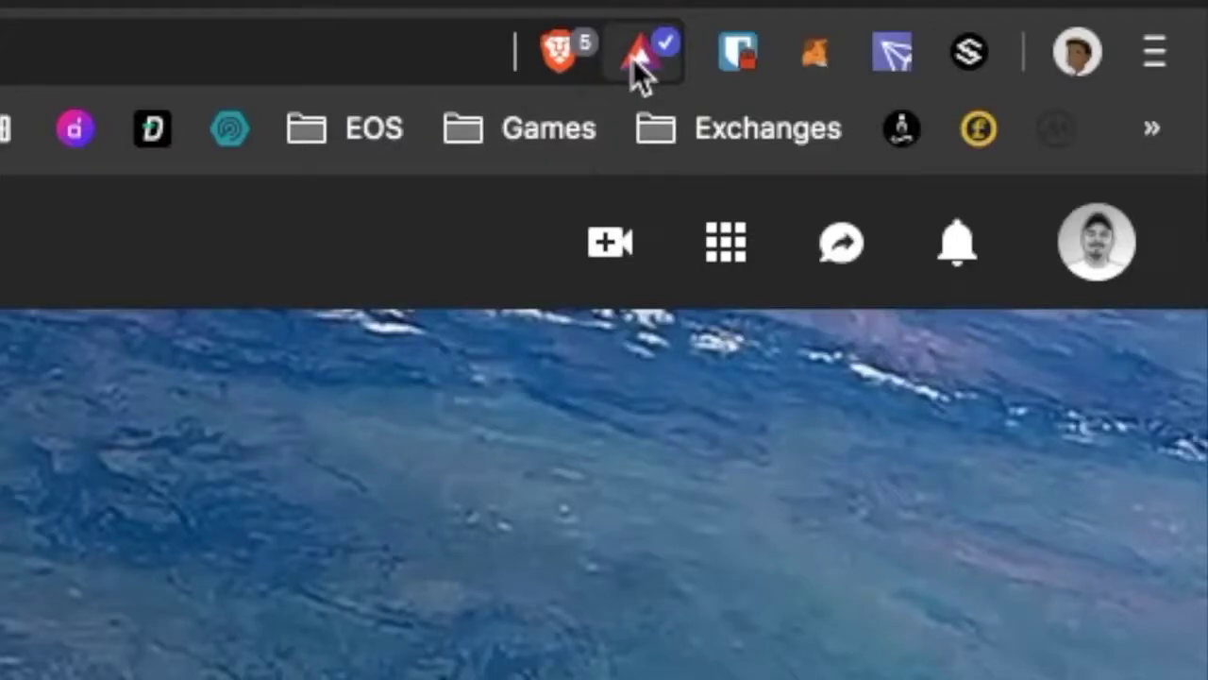
{"action": "left_click", "coordinate": [638, 55]}
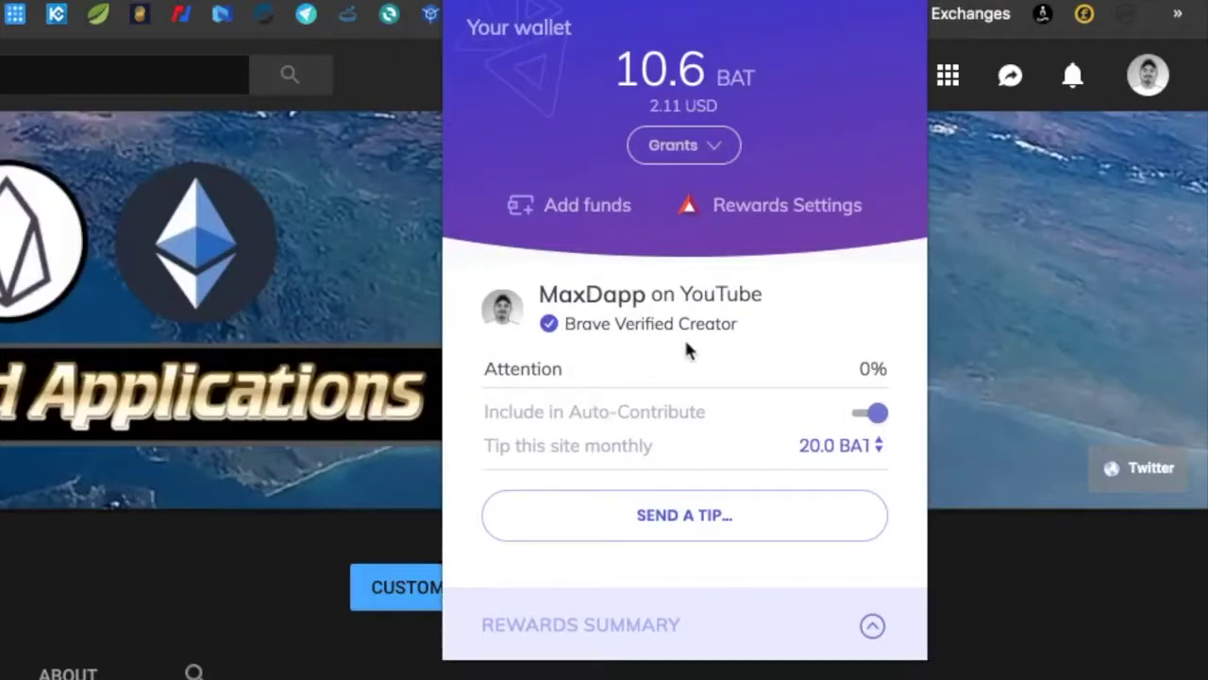
{"action": "left_click", "coordinate": [667, 530]}
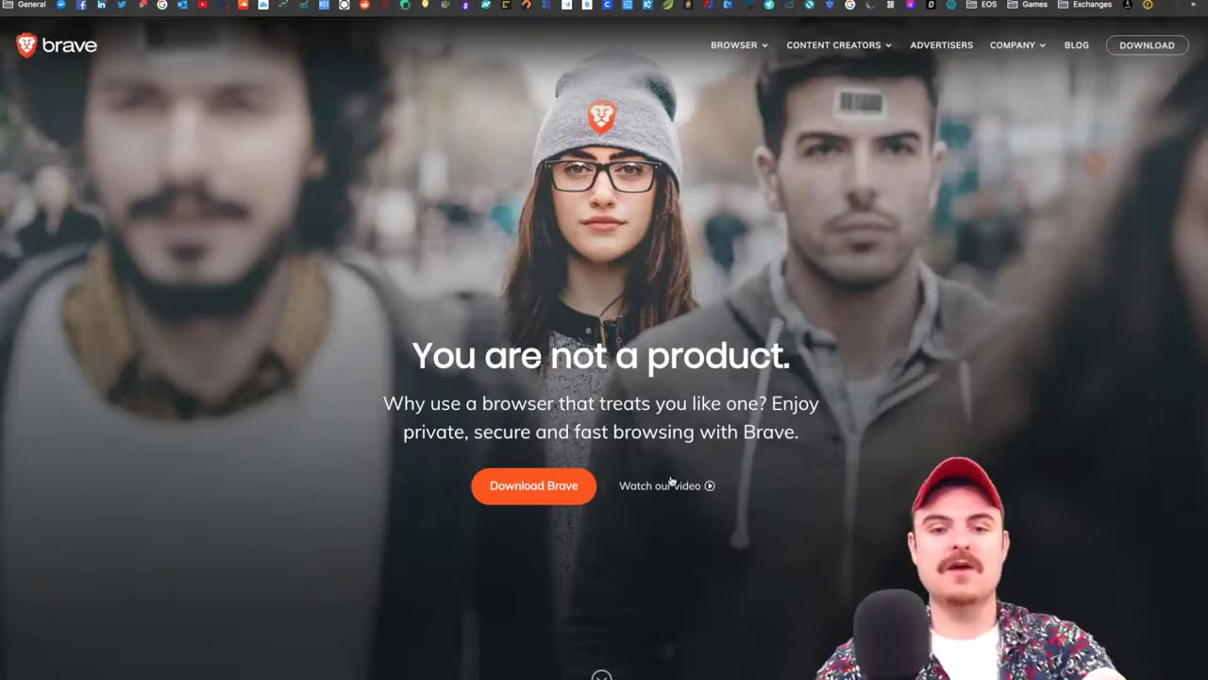
Look through the Brave homepage sections on speed, ad and tracker blocking, creator rewards and privacy.
{"action": "scroll", "coordinate": [680, 493], "scroll_direction": "down", "scroll_amount": 8}
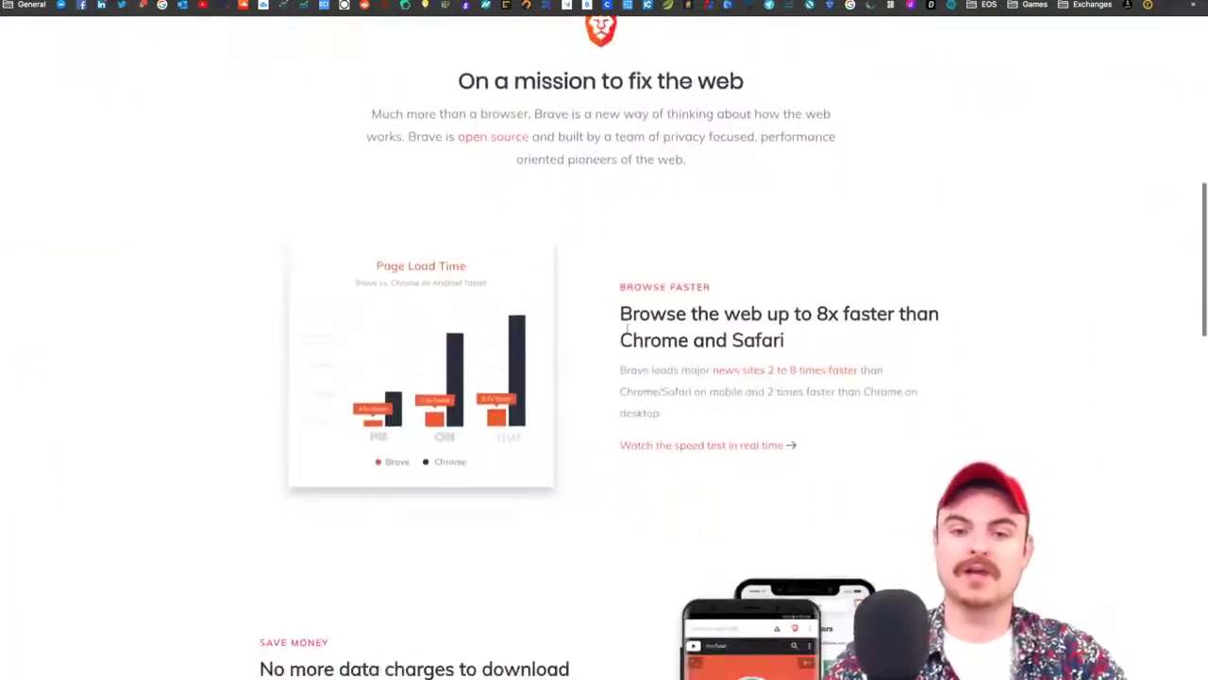
{"action": "scroll", "coordinate": [625, 330], "scroll_direction": "up", "scroll_amount": 1}
{"action": "scroll", "coordinate": [625, 332], "scroll_direction": "down", "scroll_amount": 6}
{"action": "scroll", "coordinate": [627, 332], "scroll_direction": "down", "scroll_amount": 3}
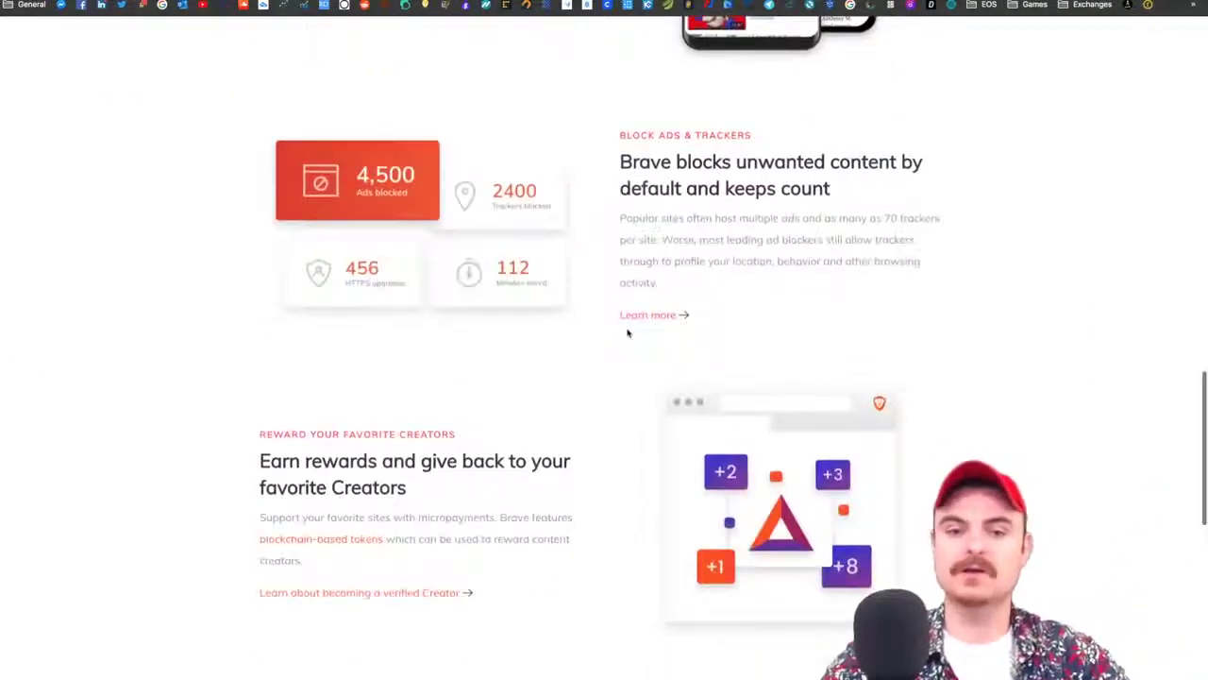
{"action": "scroll", "coordinate": [626, 333], "scroll_direction": "up", "scroll_amount": 1}
{"action": "scroll", "coordinate": [627, 332], "scroll_direction": "down", "scroll_amount": 2}
{"action": "scroll", "coordinate": [626, 332], "scroll_direction": "down", "scroll_amount": 8}
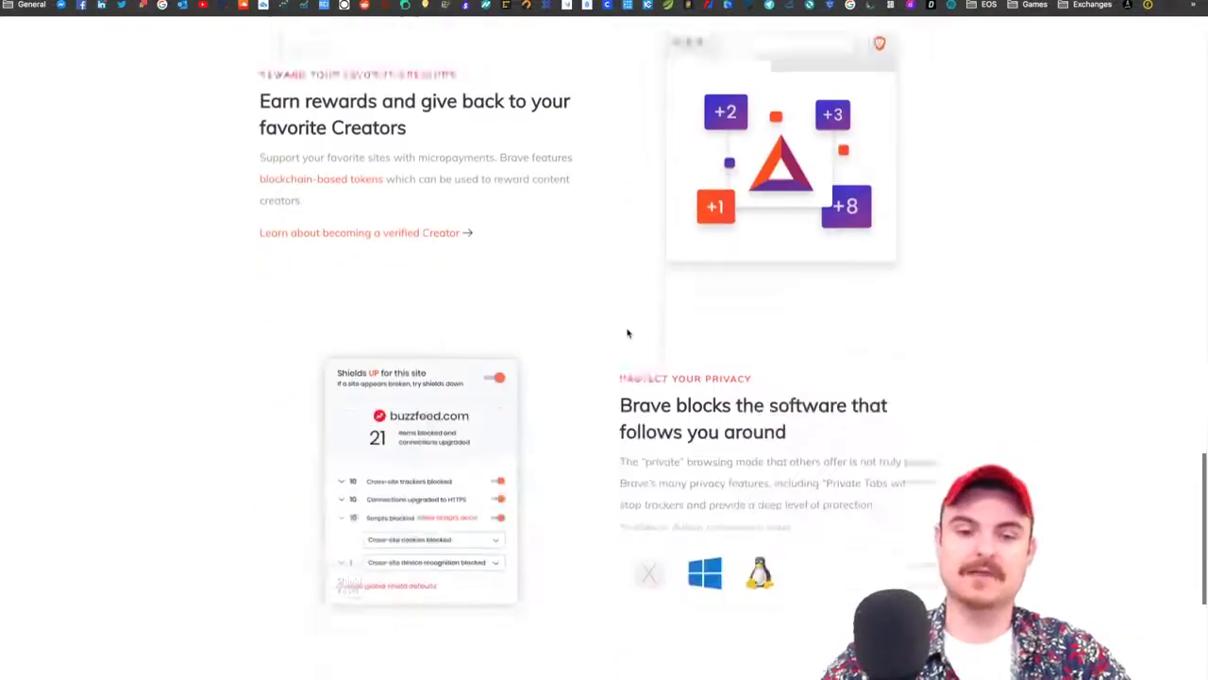
{"action": "scroll", "coordinate": [627, 332], "scroll_direction": "up", "scroll_amount": 20}
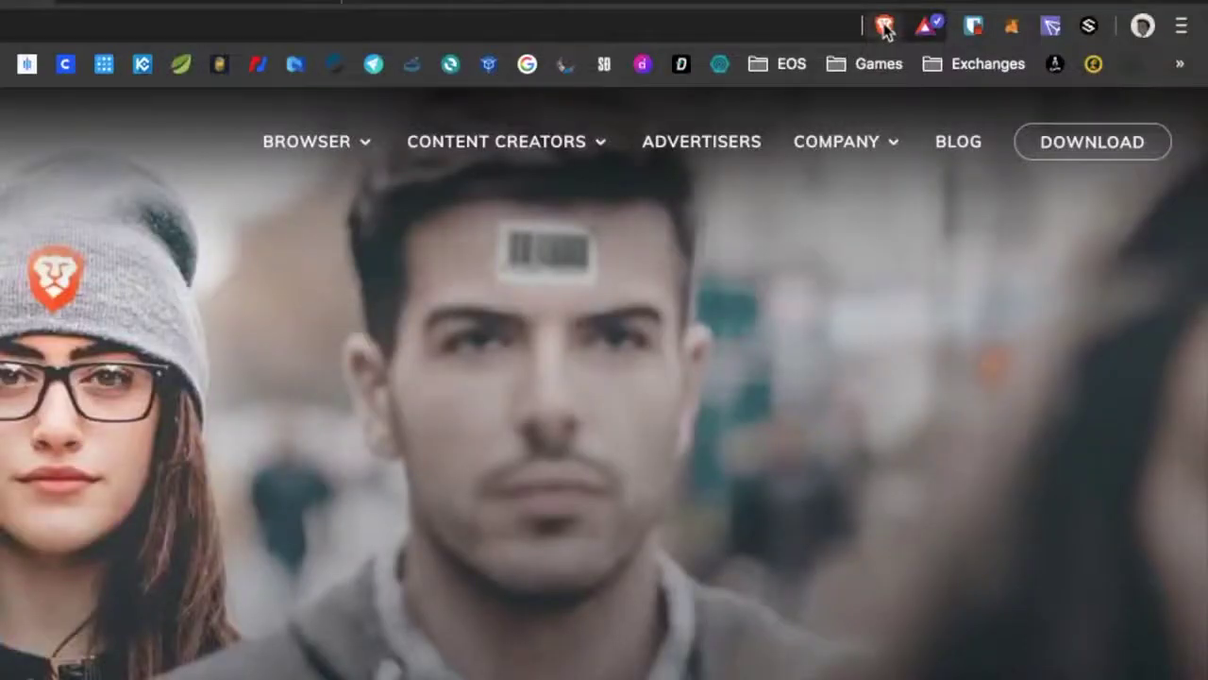
Check the Brave Shields blocking details for brave.com and for the YouTube channel page.
{"action": "left_click", "coordinate": [885, 26]}
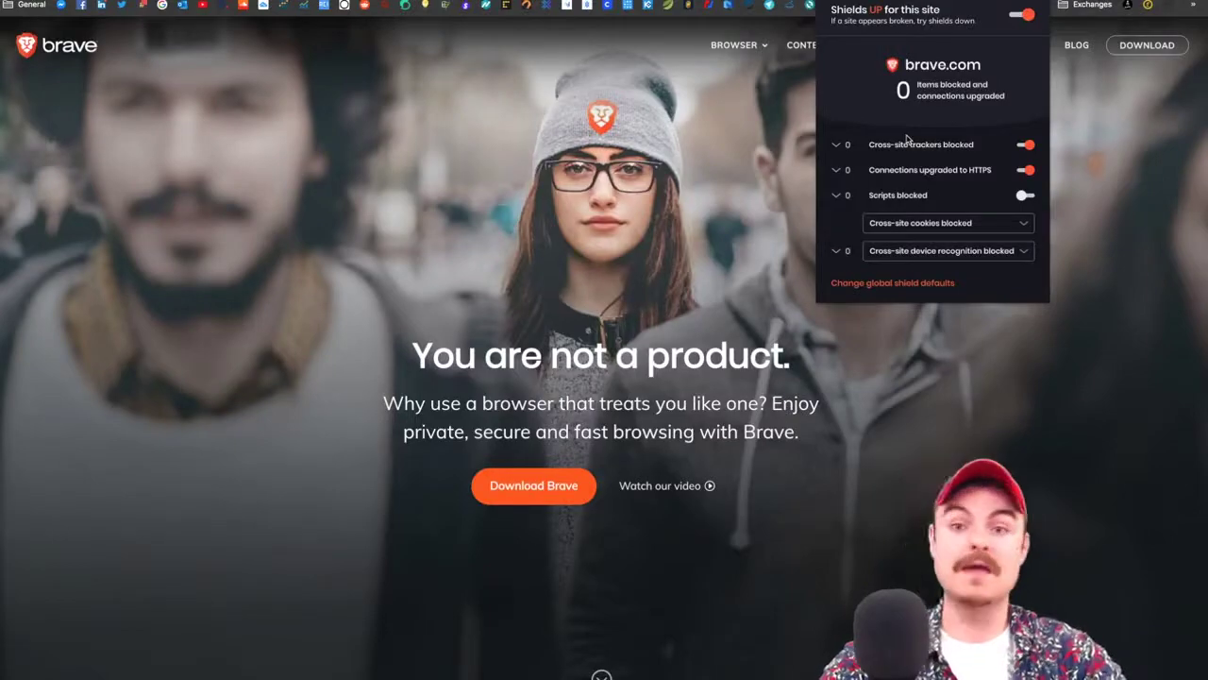
{"action": "key", "text": "Escape"}
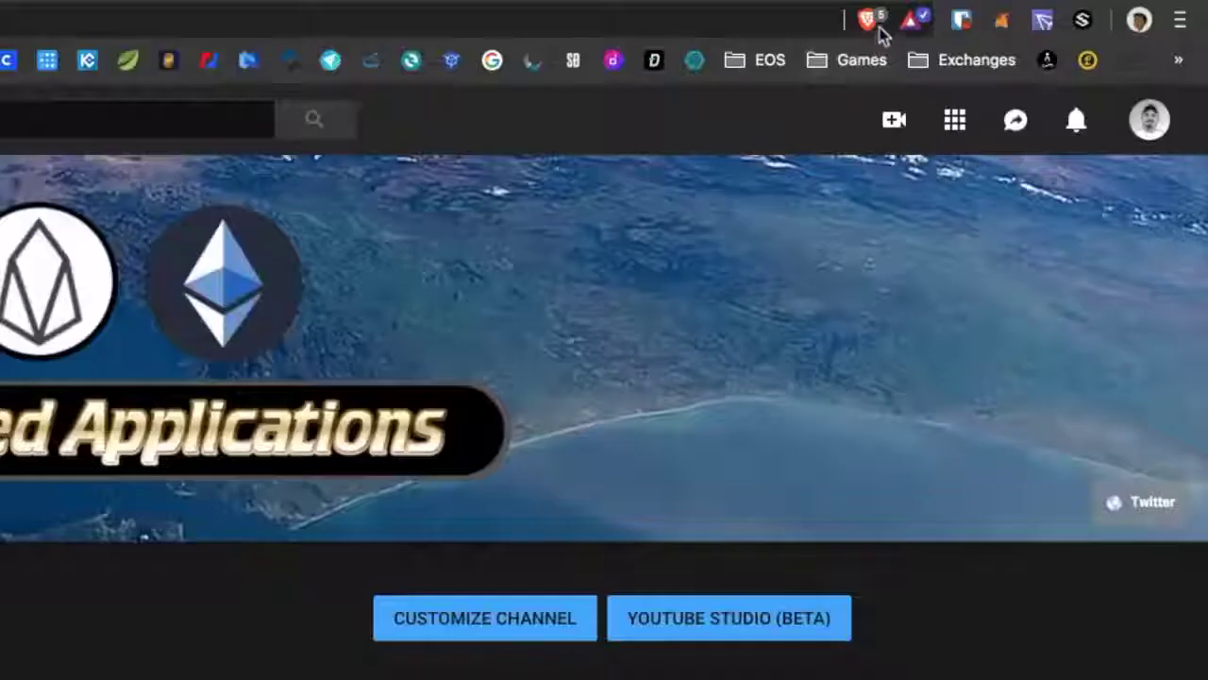
{"action": "left_click", "coordinate": [1037, 0]}
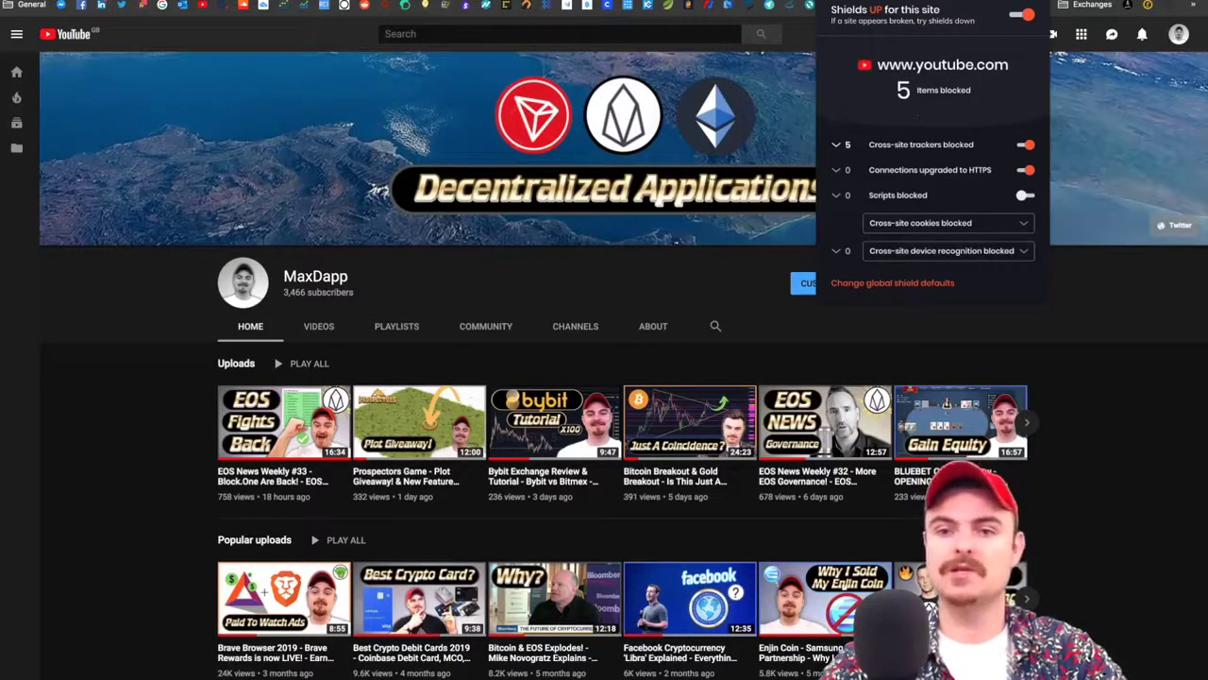
{"action": "left_click", "coordinate": [779, 292]}
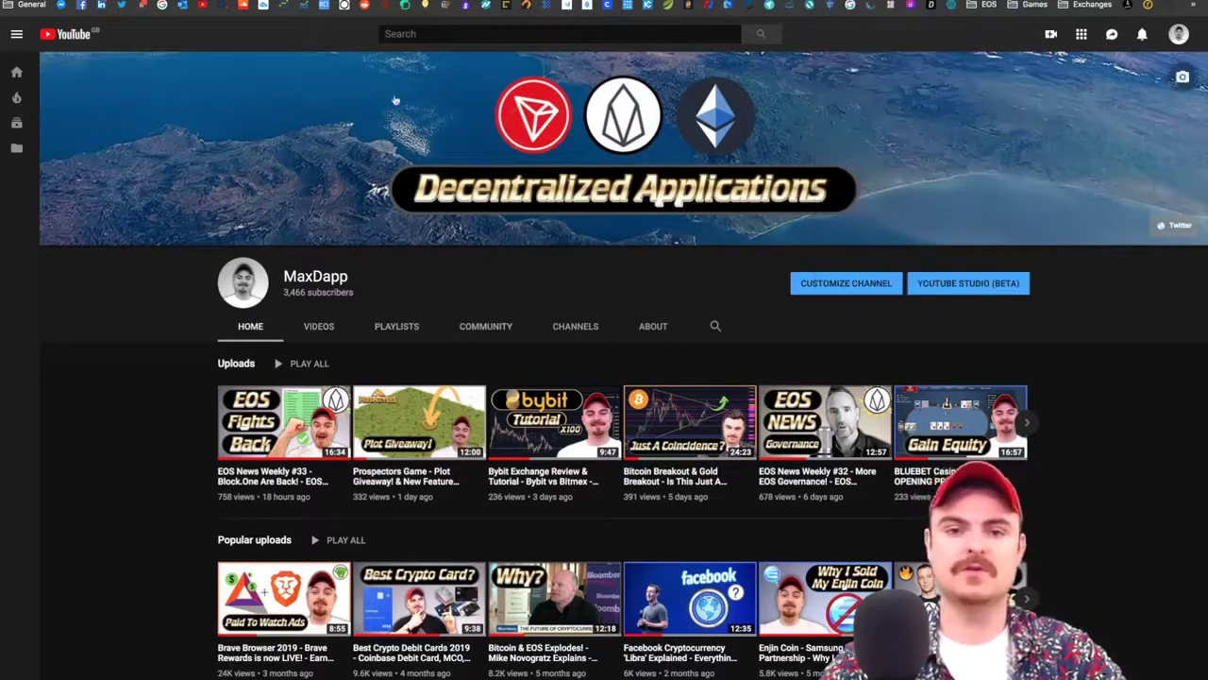